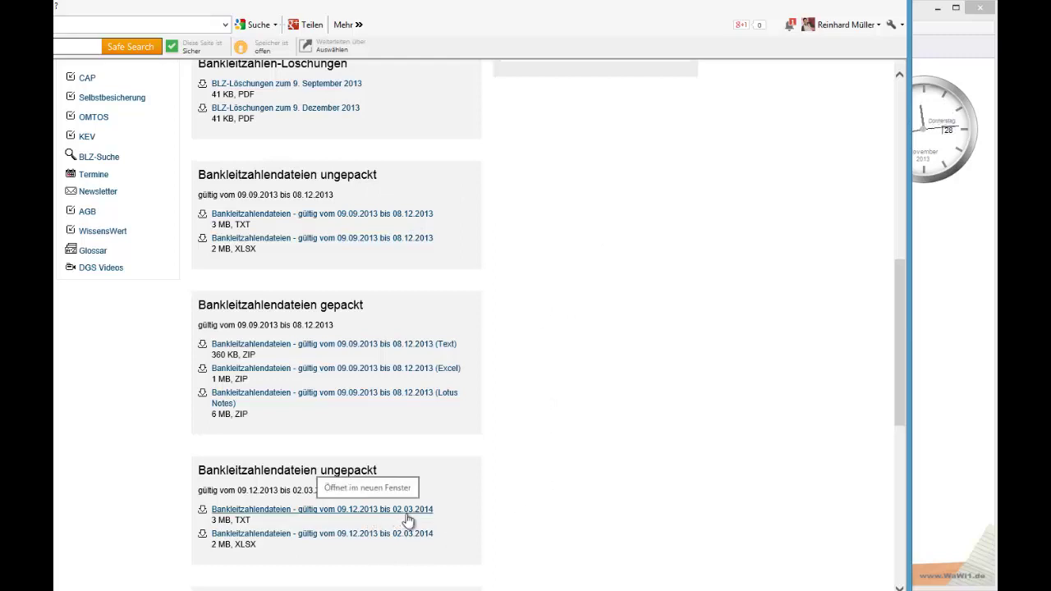
Scroll the Bundesbank bank code download page, then leave the browser for WaWi-Profi
scroll(605, 505, "up", 2)
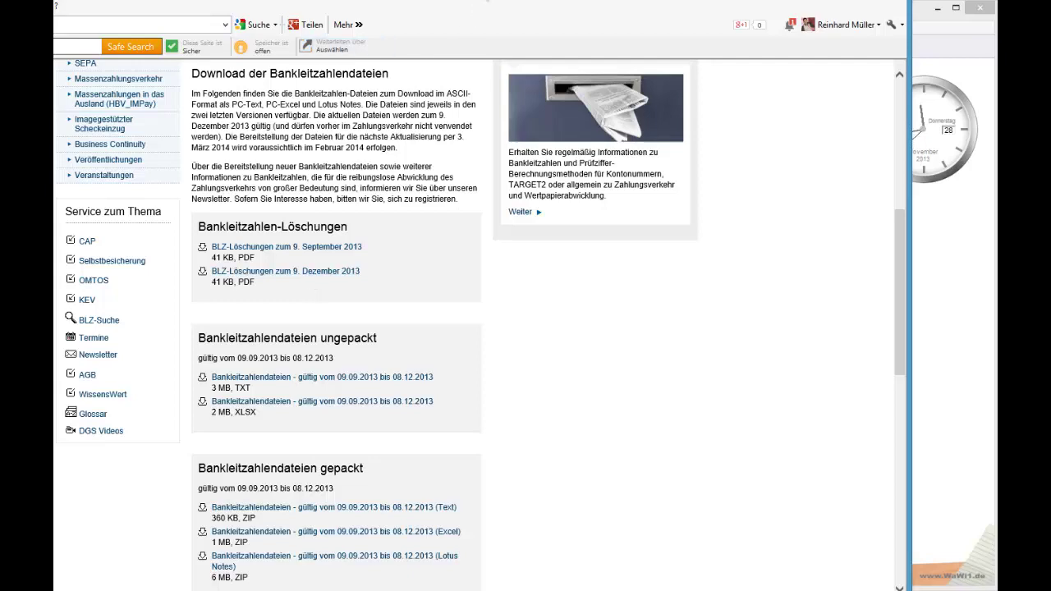
double_click(509, 3)
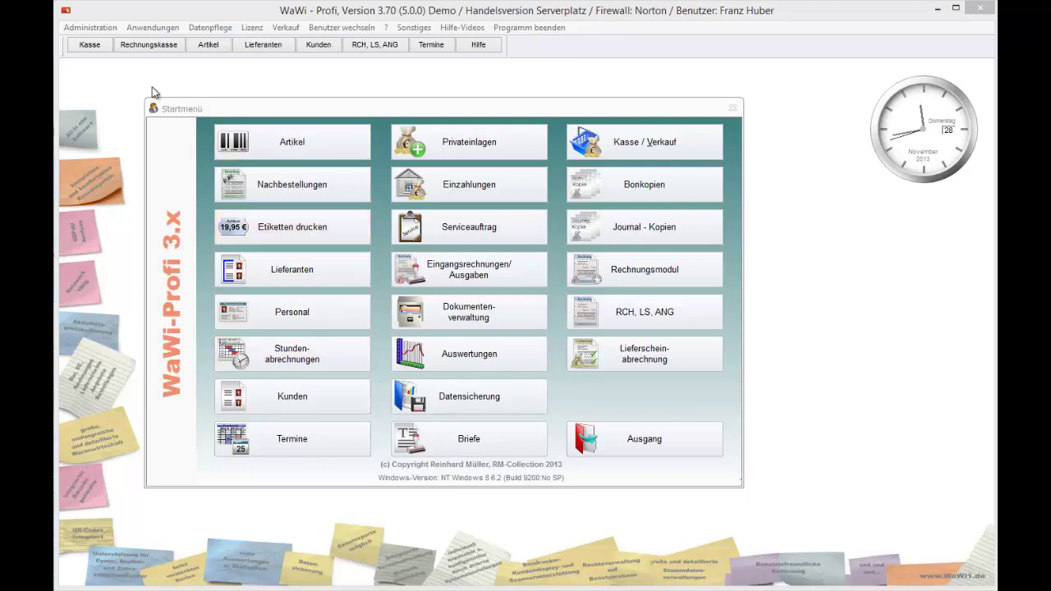
Open the Konten accounts window via Anwendungen > Buchhaltung > Konten
left_click(153, 28)
key("Down")
key("b")
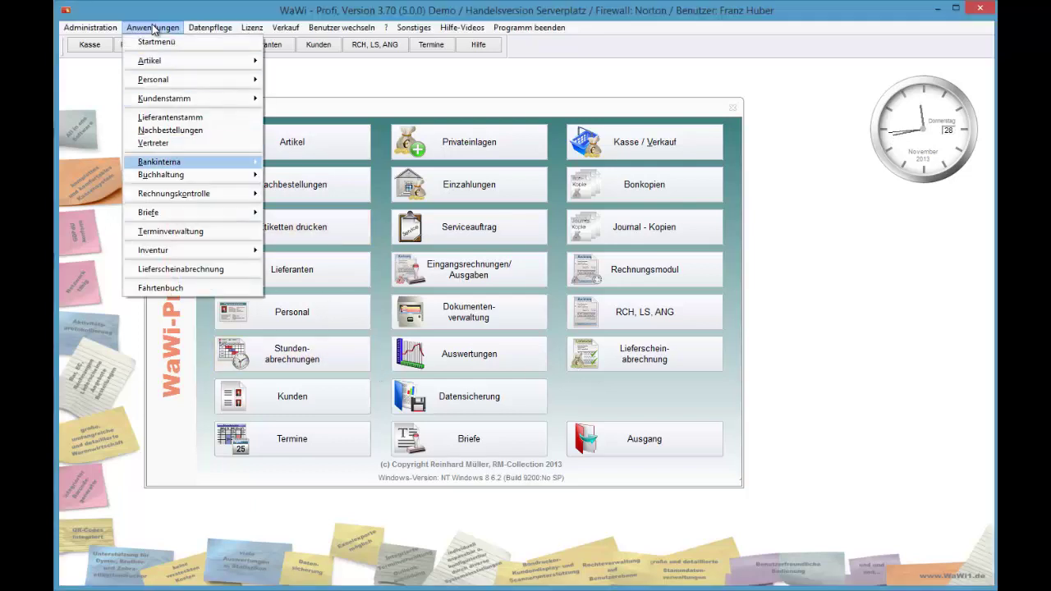
key("b")
key("Right")
key("Return")
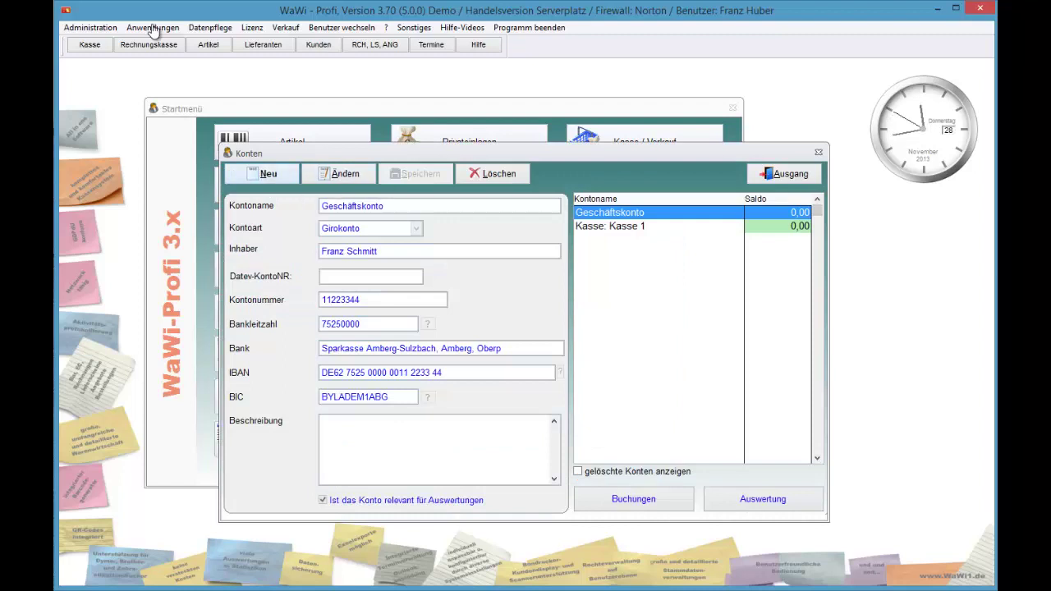
Draft a new Girokonto account Konto2 owned by 'ich selbst' and open the bank lookup
key("alt+n")
type("Konto2")
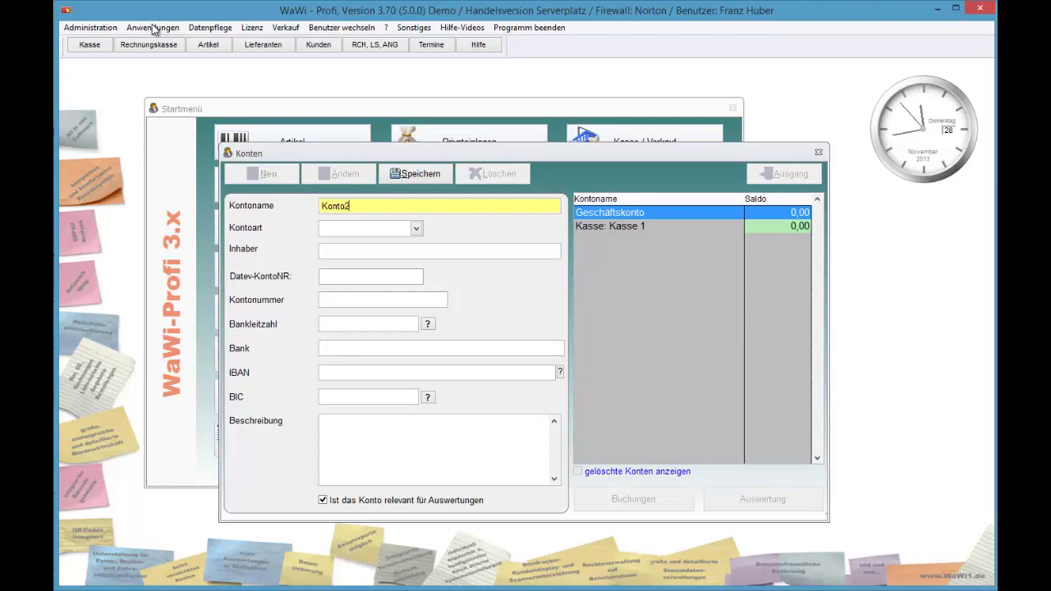
key("Return")
key("Return")
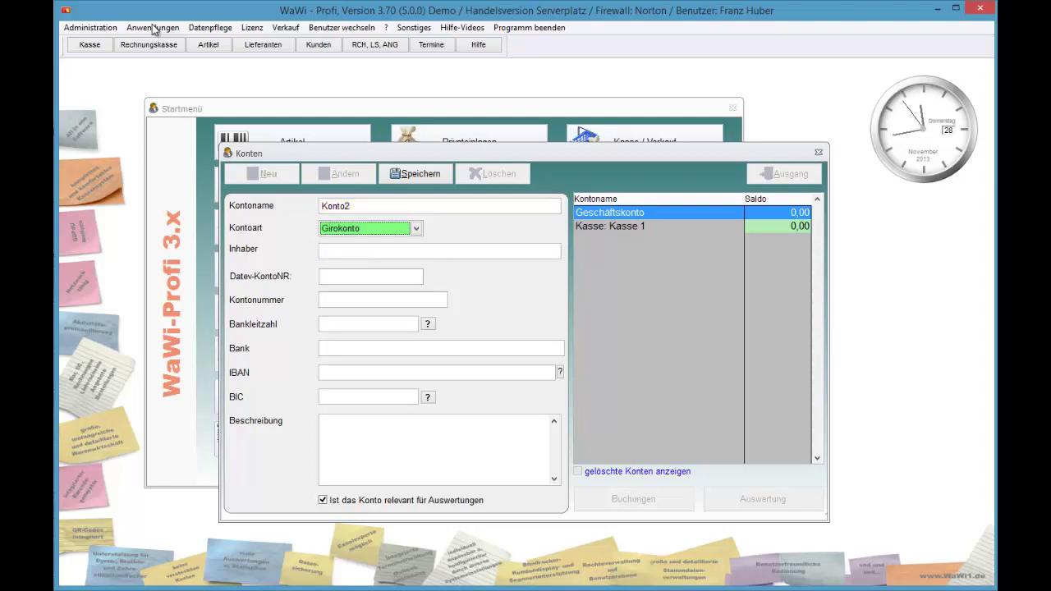
key("Return")
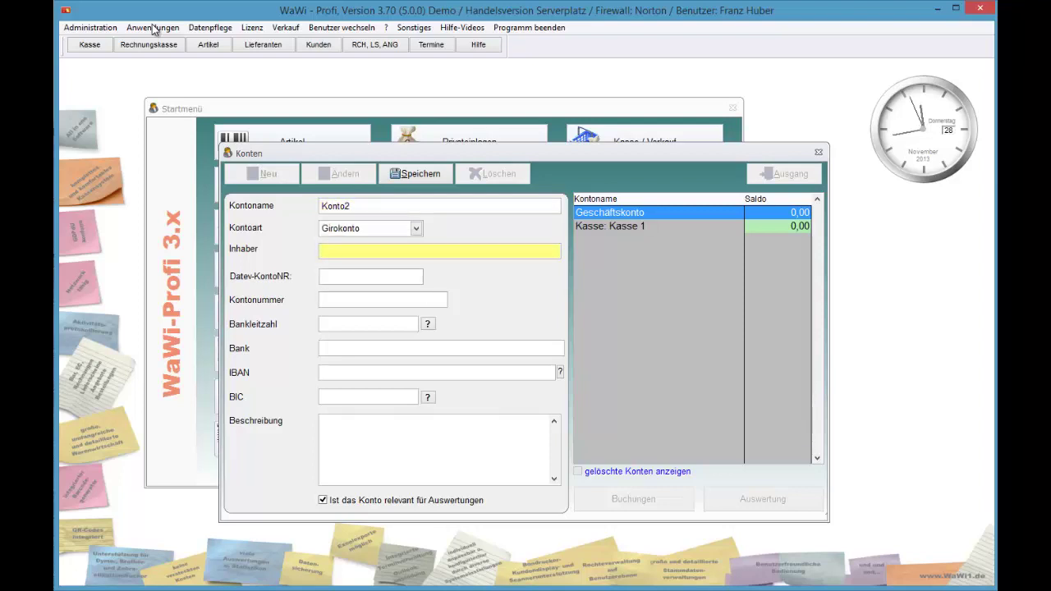
type("ich selbst")
key("Return")
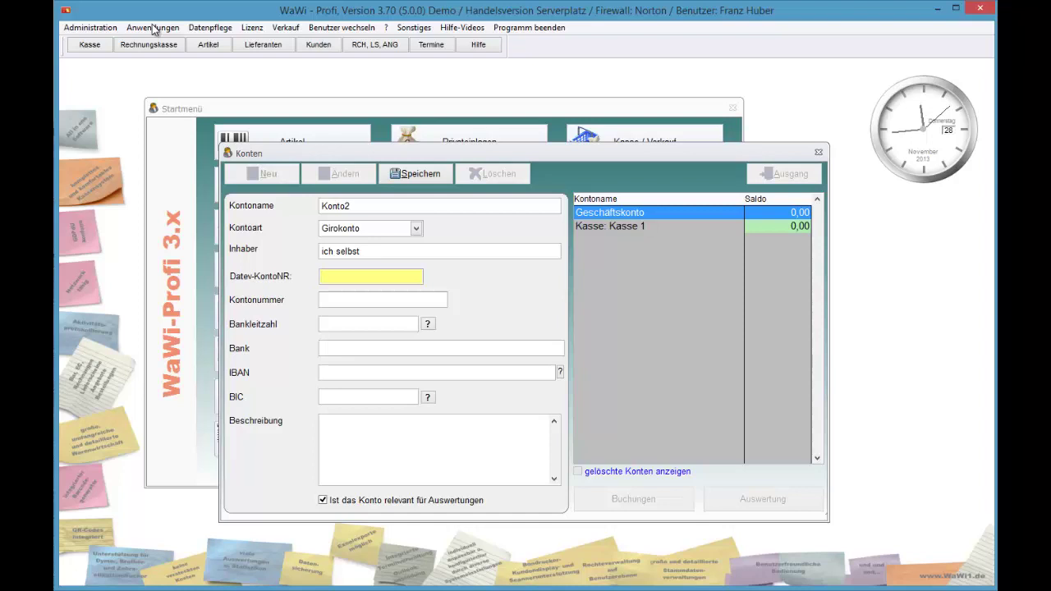
key("Tab")
key("Tab")
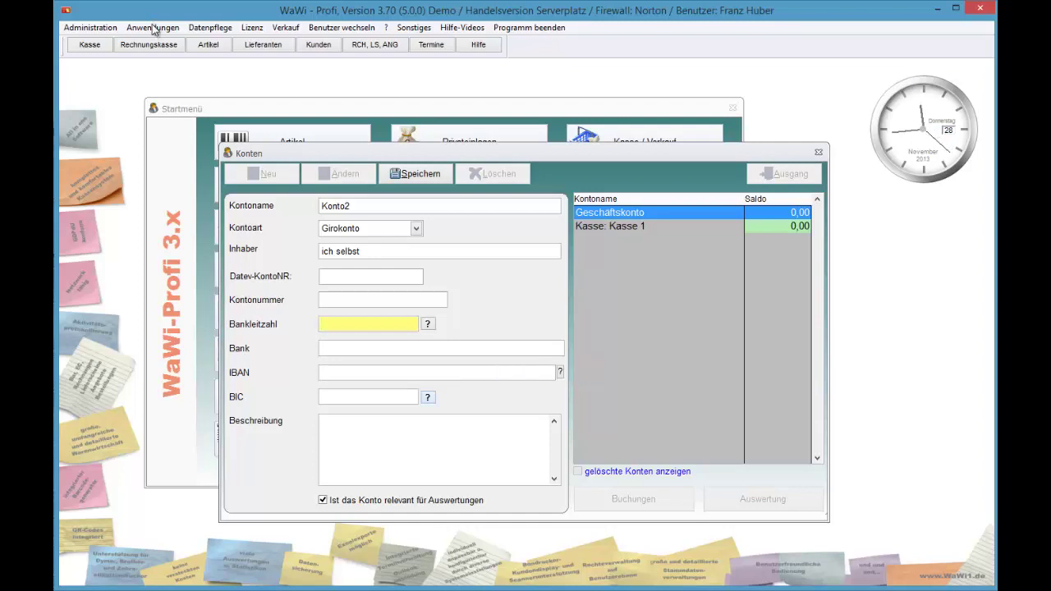
key("F4")
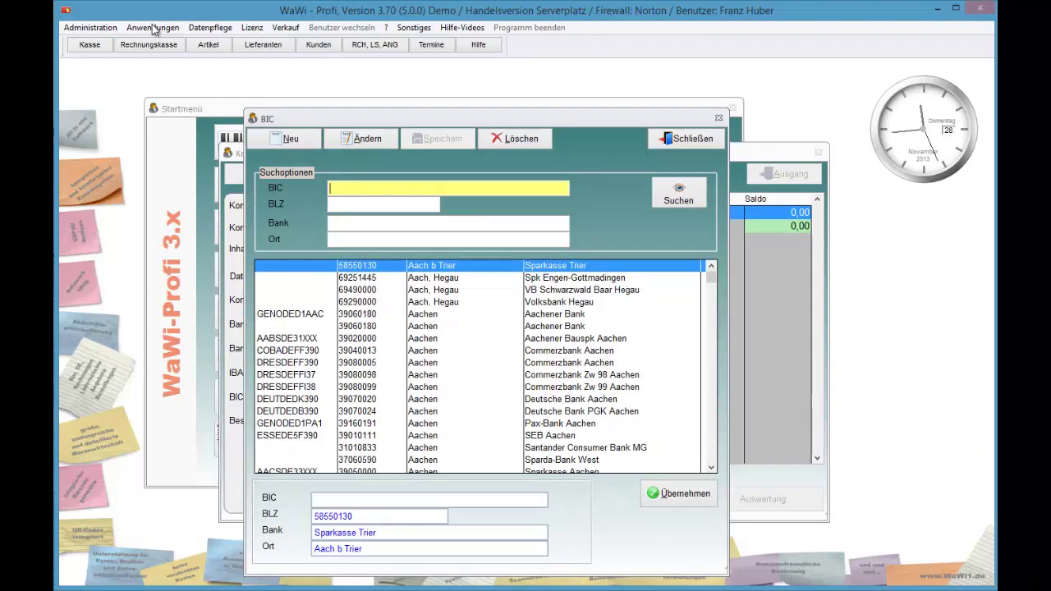
Search the bank directory for BLZ 75250000 and bank name 'amberg'
key("Tab")
type("7525")
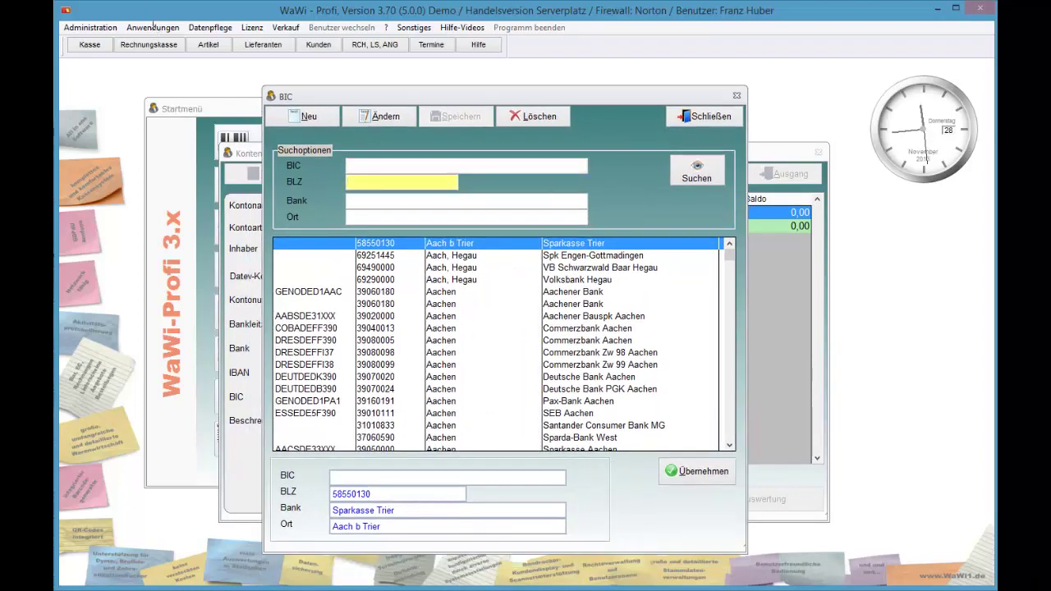
type("0000")
key("Tab")
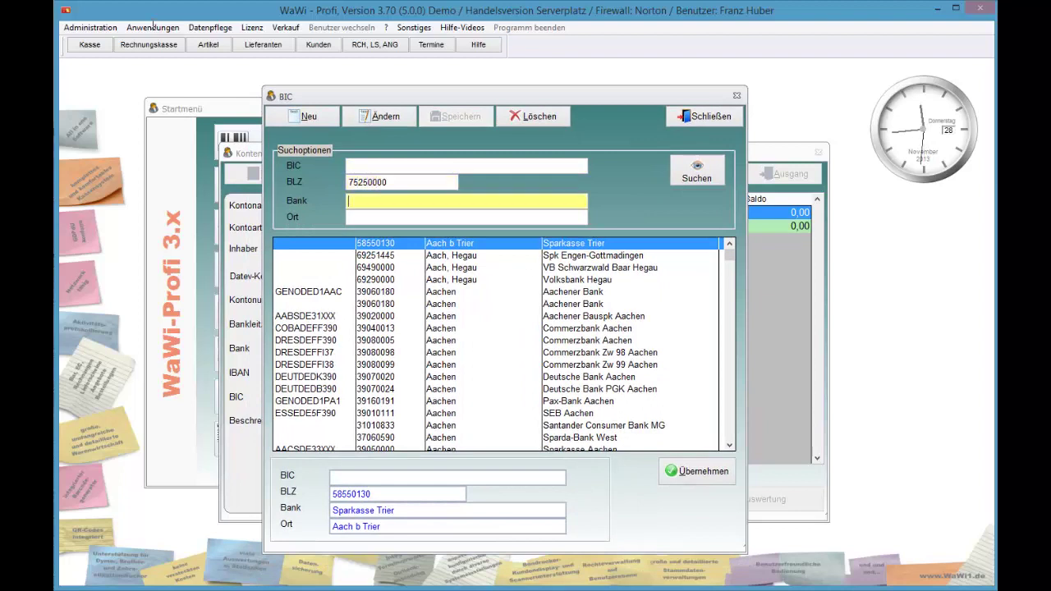
type("q")
key("Tab")
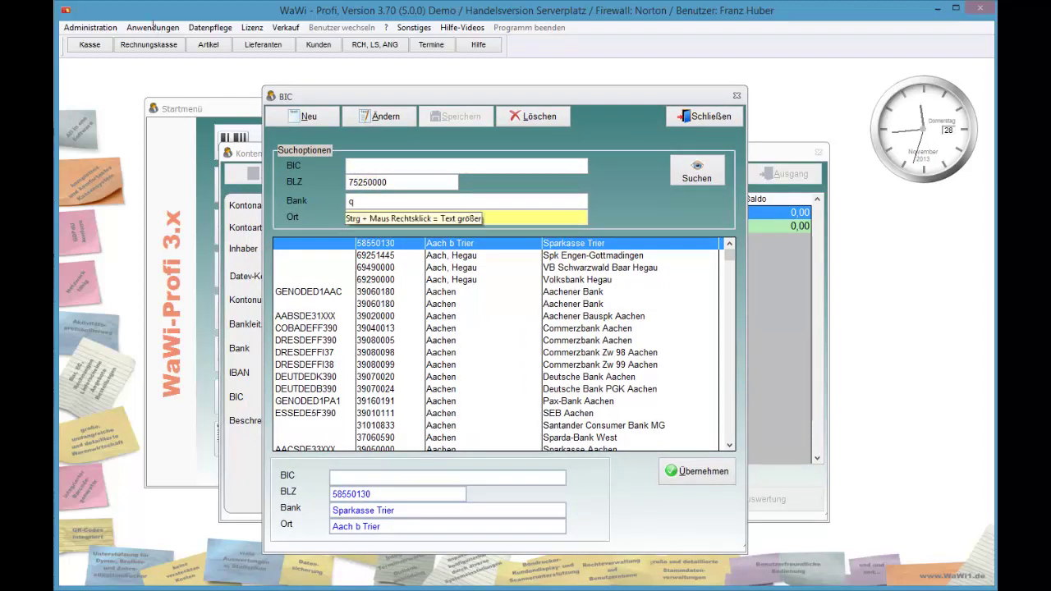
key("shift+Tab")
type("amberg")
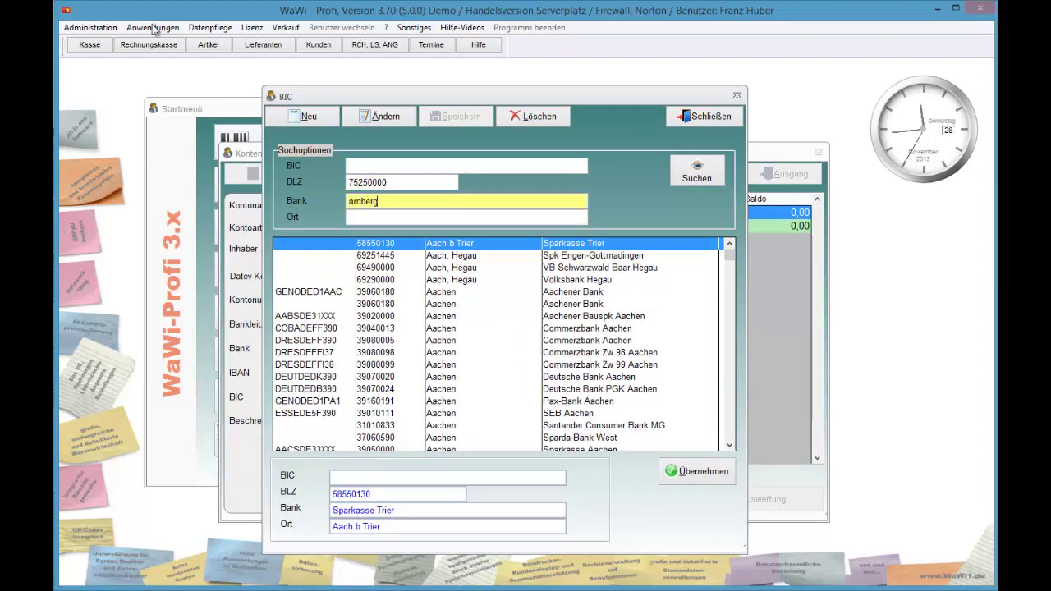
key("shift+Tab")
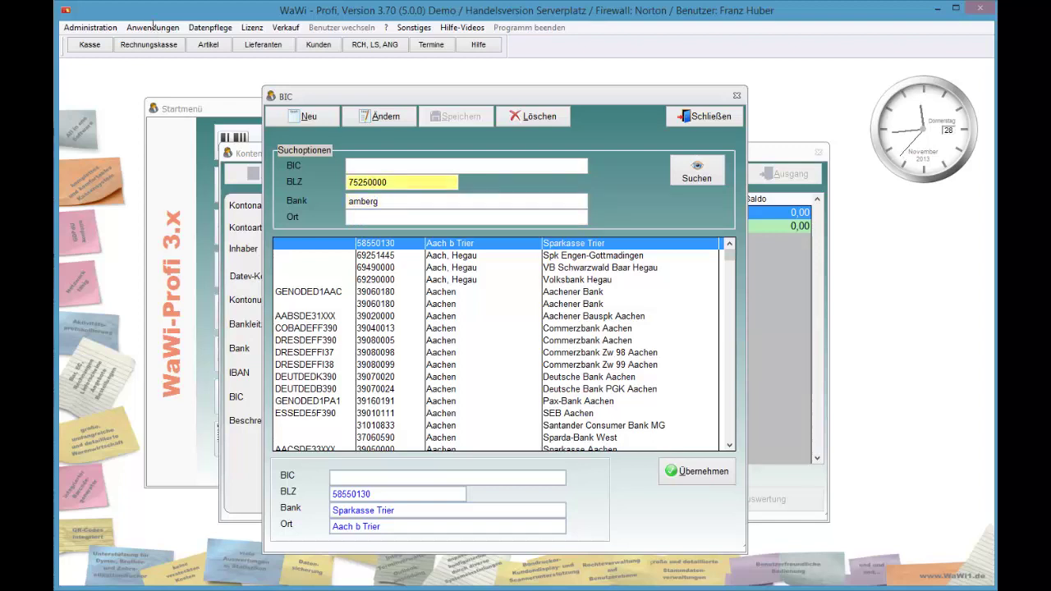
key("Return")
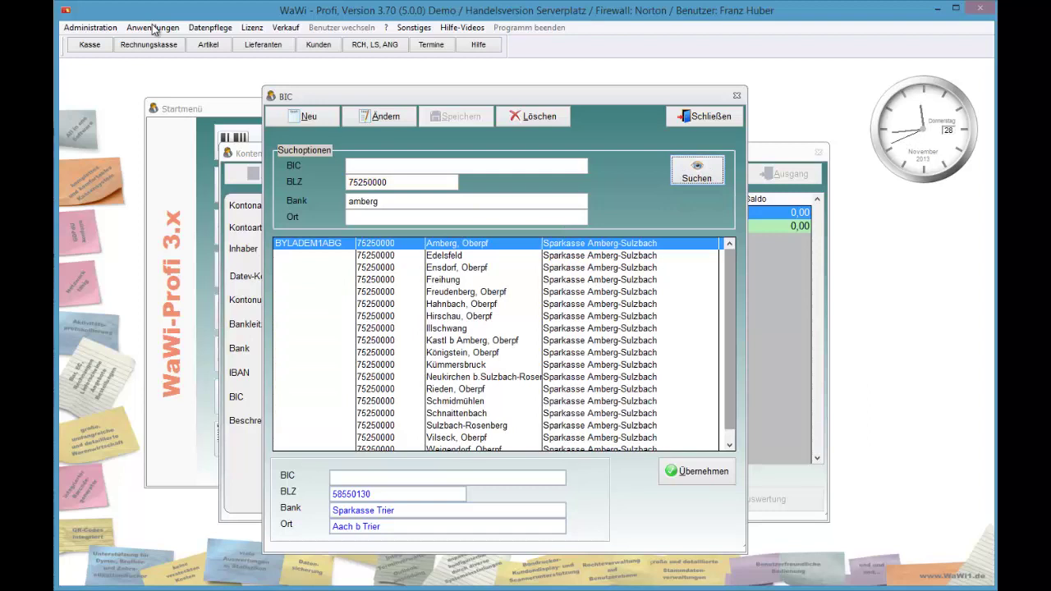
Take over the Sparkasse Amberg-Sulzbach, Schnaittenbach branch (BIC BYLADEM1ABG) into Konto2
key("Down")
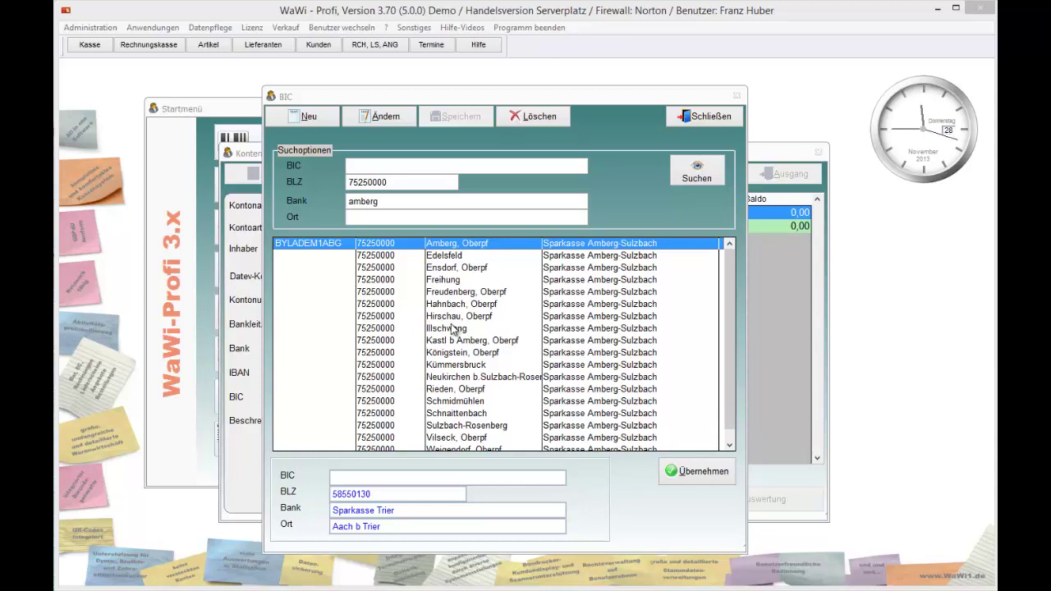
left_click(474, 415)
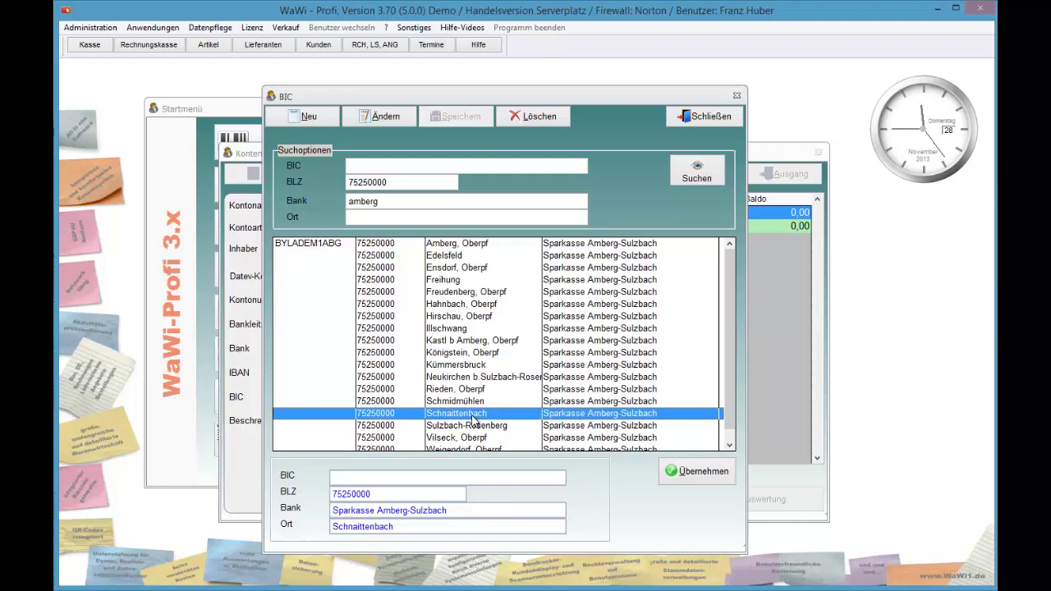
key("Tab")
key("Return")
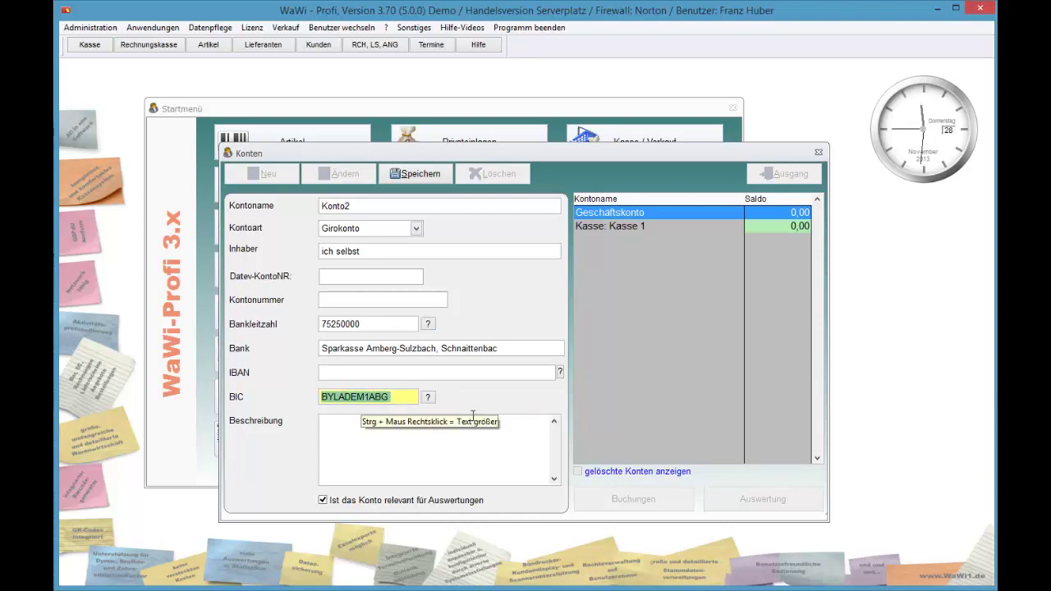
Enter Konto2's account number, accept the calculated IBAN, and save the account
key("Return")
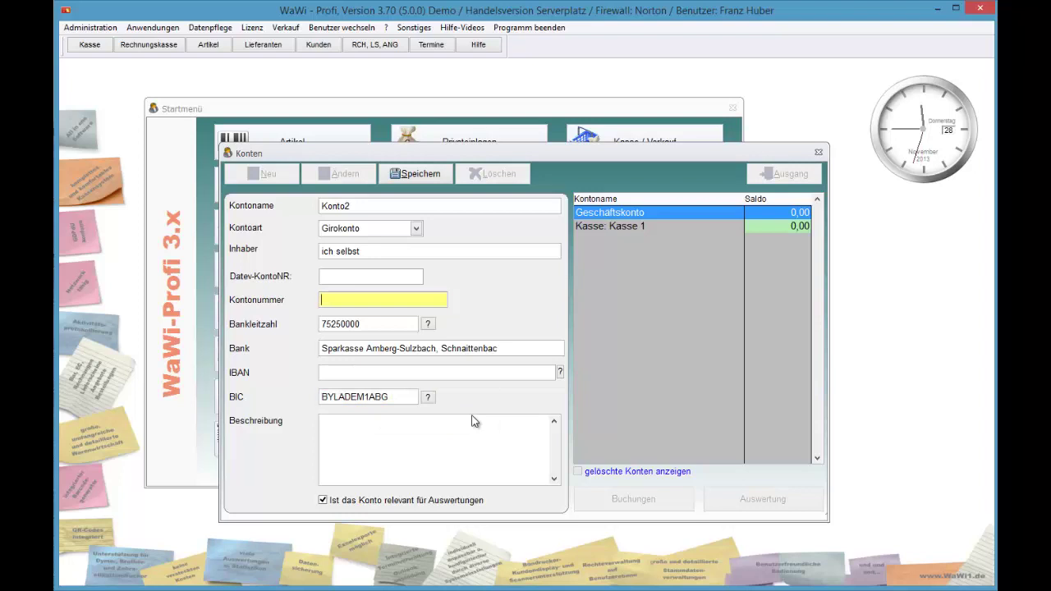
type("11223344")
left_click(473, 422)
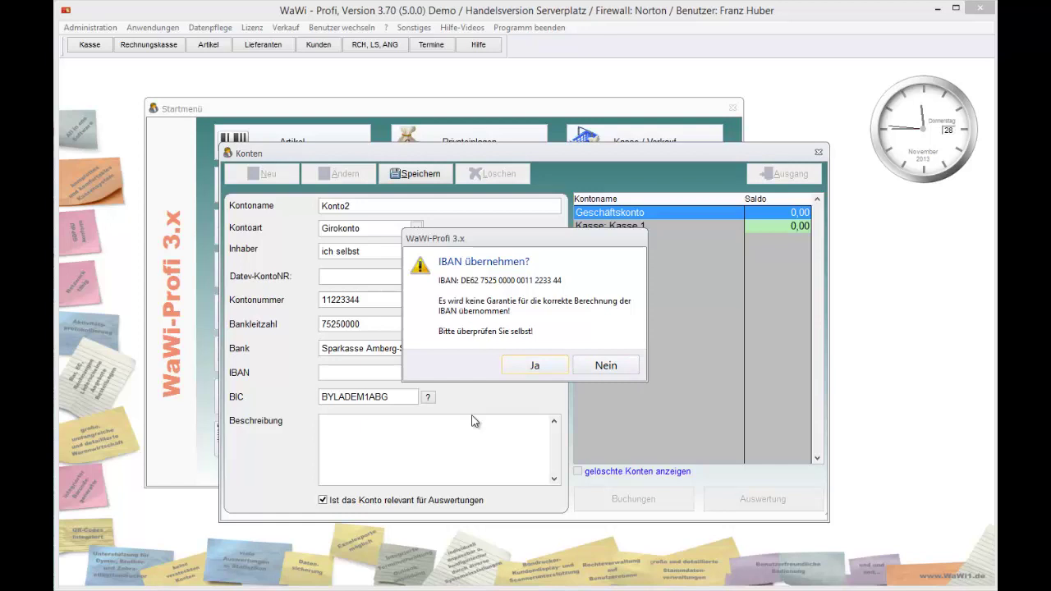
key("Return")
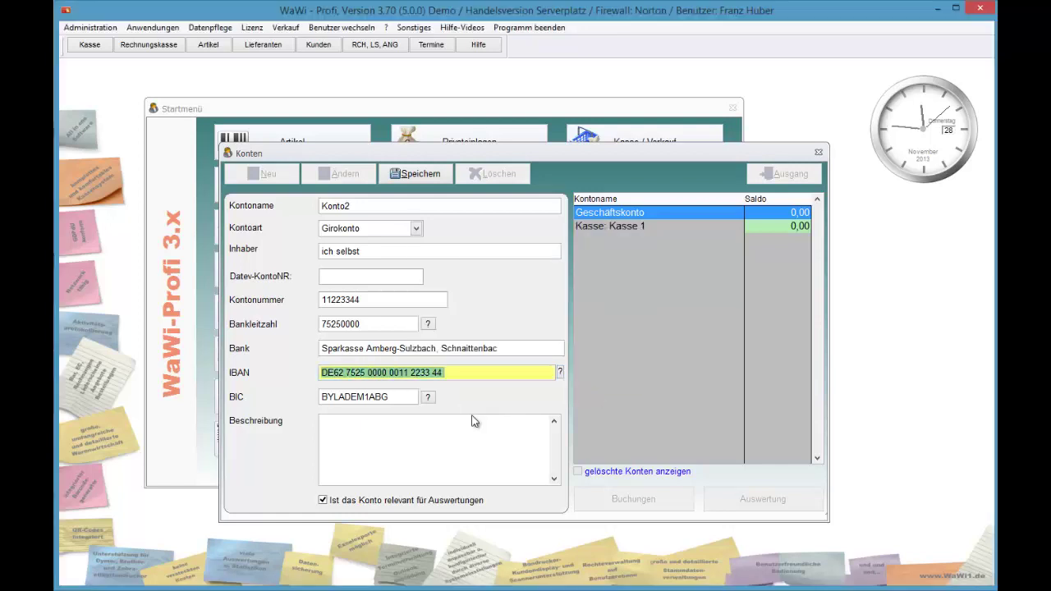
key("alt+s")
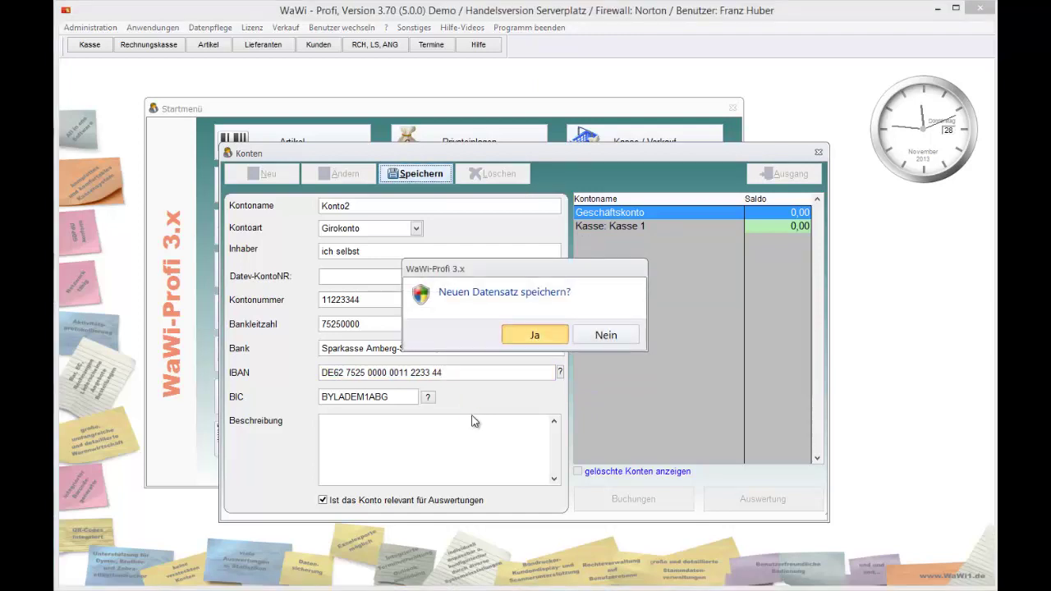
Confirm saving Konto2 with a 0,00 opening balance and close the accounts window
key("Return")
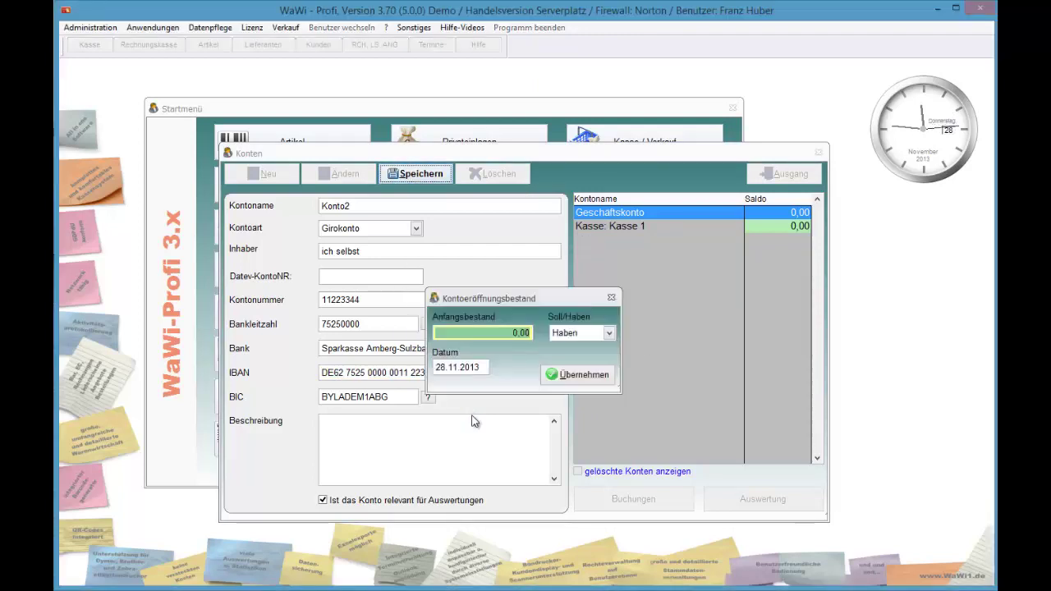
key("Return")
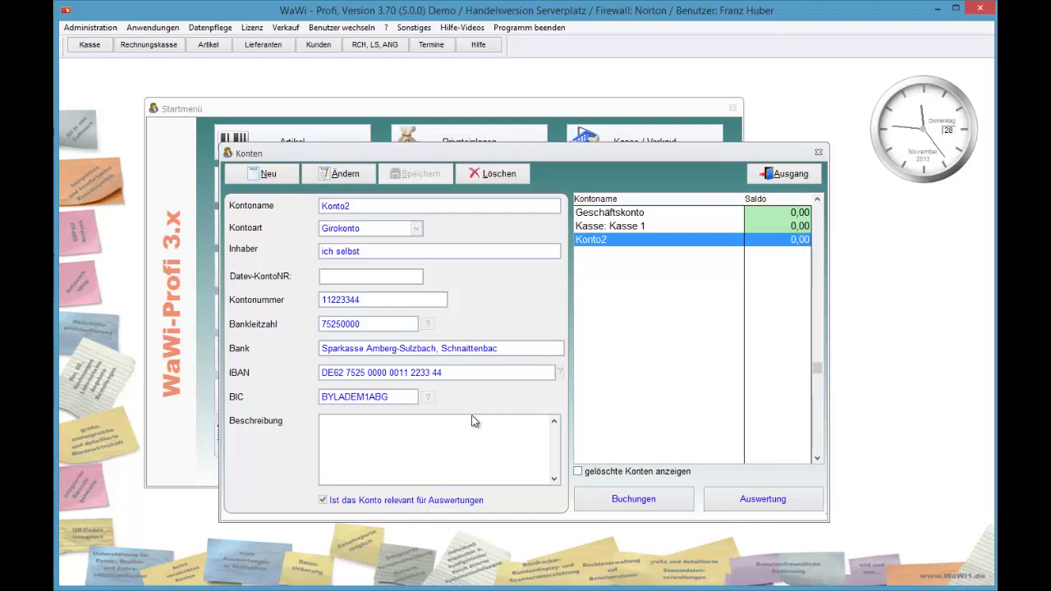
key("Tab")
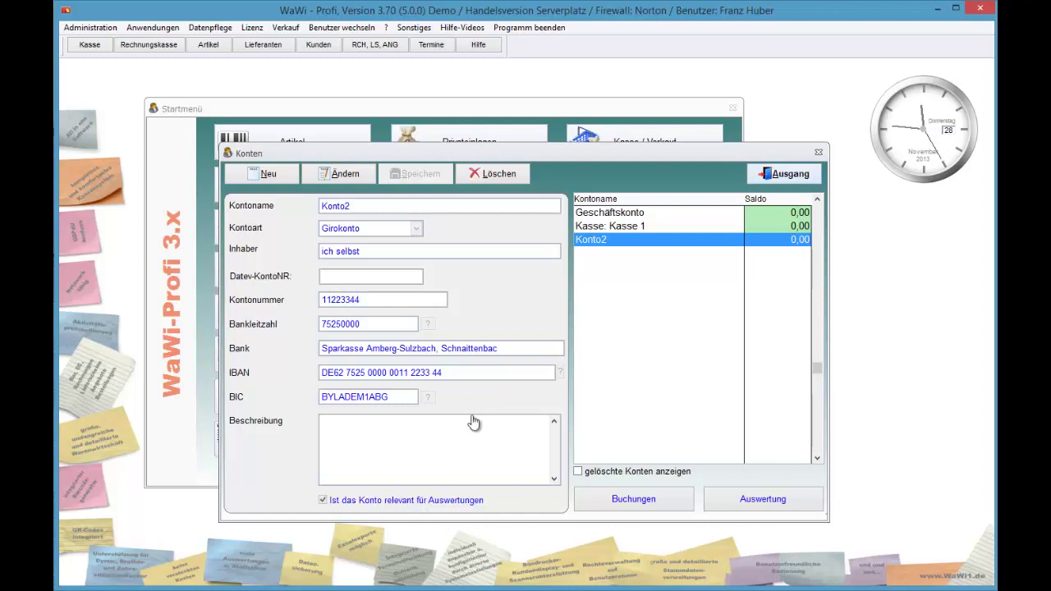
key("Return")
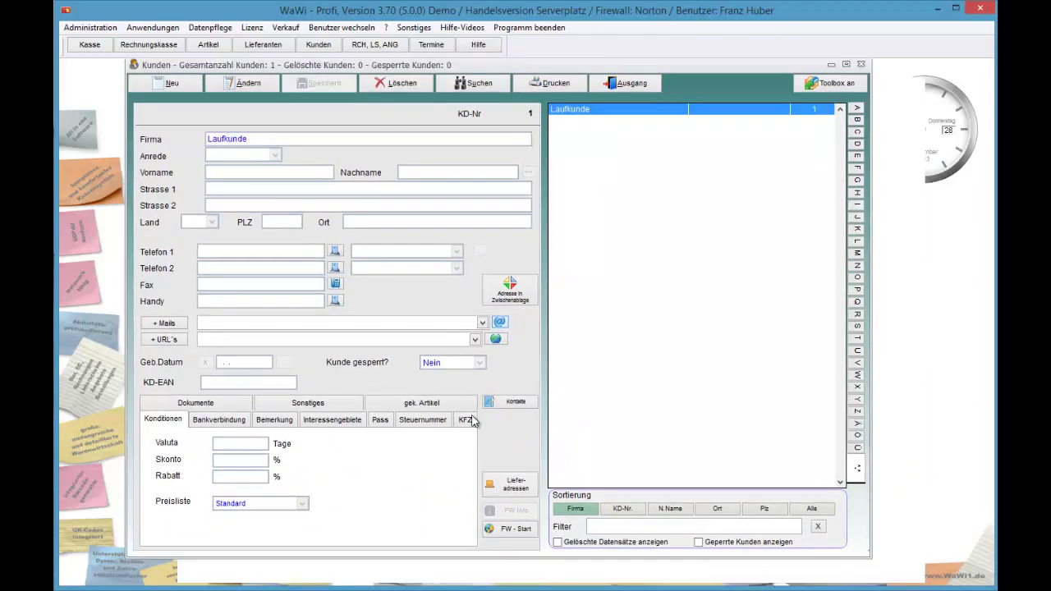
Create a new customer with Firma 'Autohaus Mustermann' and show its bank details
key("alt+n")
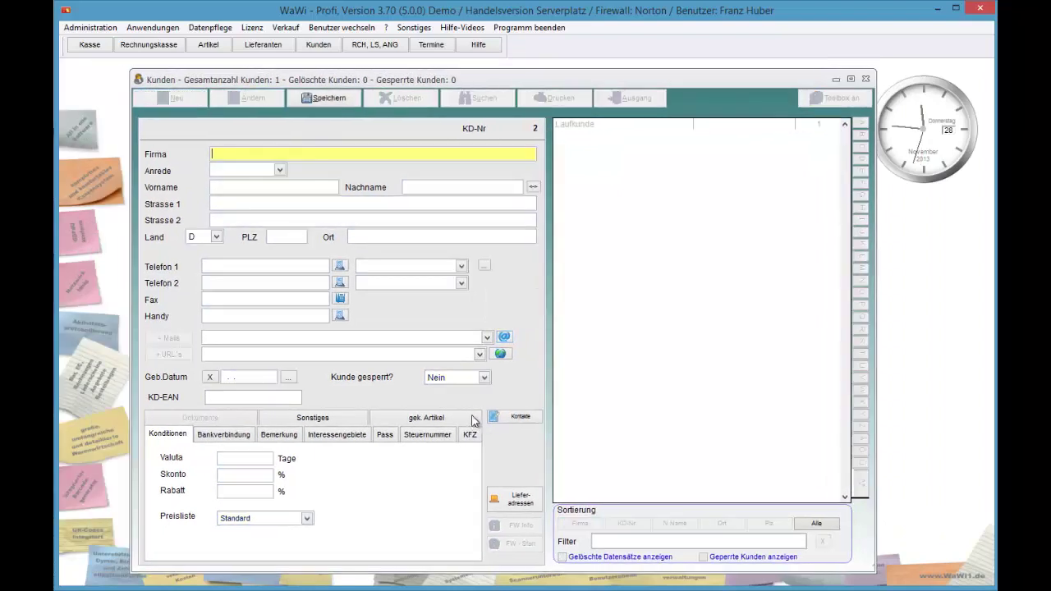
type("Autohaus")
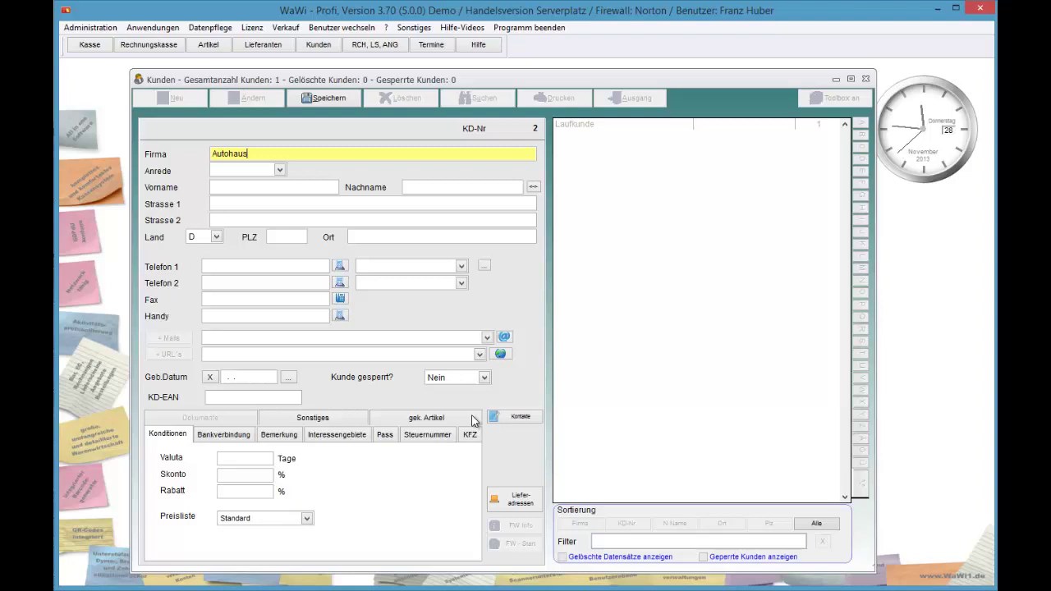
type(" mustermann")
key("Left")
key("Left")
key("Left")
key("Left")
key("Left")
key("Left")
key("Left")
key("Left")
key("Left")
key("BackSpace")
type("M")
key("ctrl+Tab")
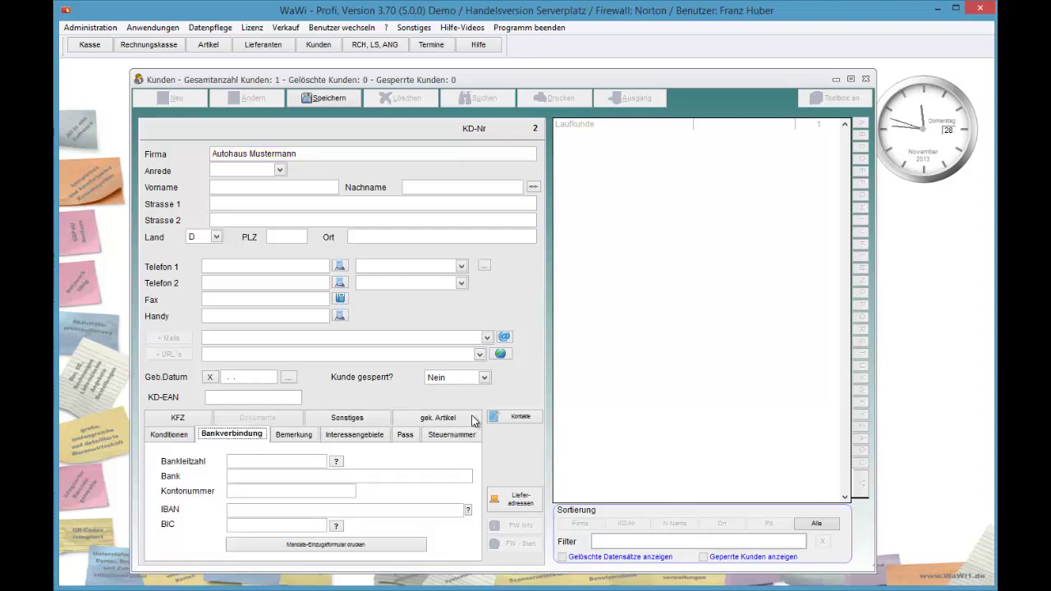
Pick VB Freiberg und Umgebung (BLZ 60069315, BIC GENODES1MDH), enter the account number, accept the IBAN
key("Tab")
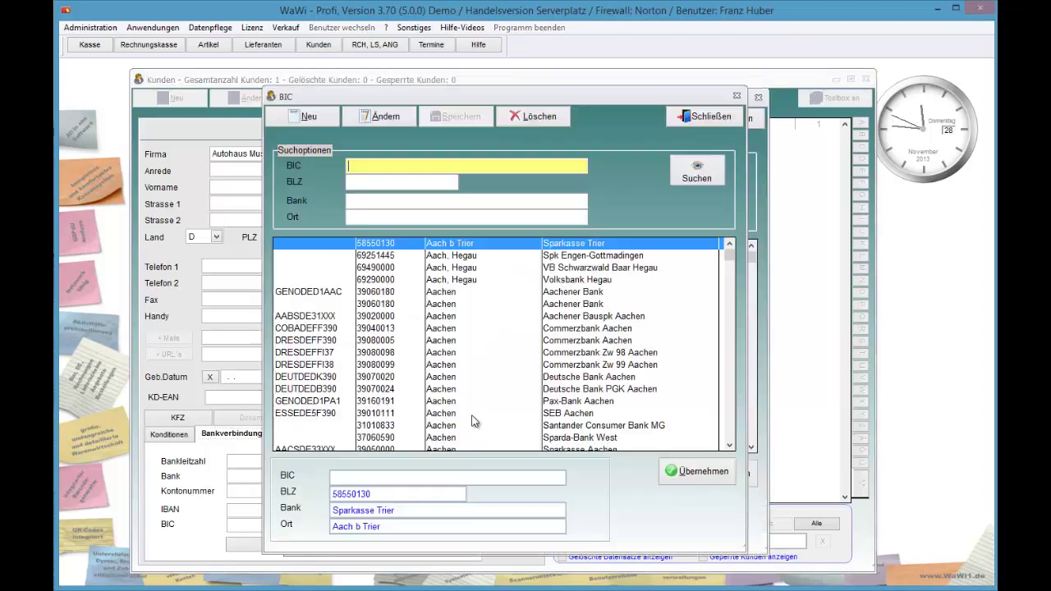
key("Return")
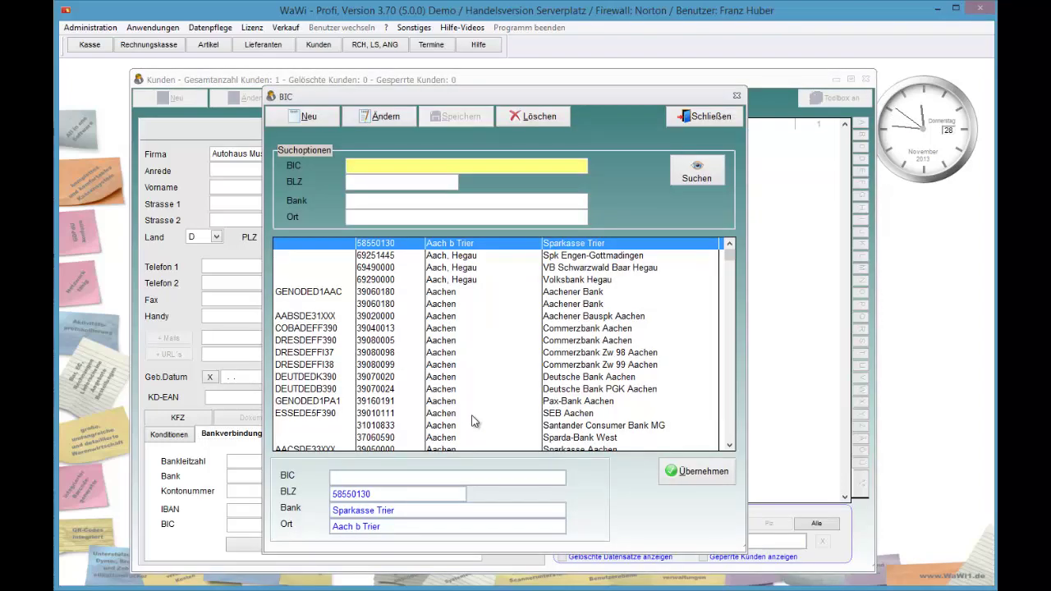
scroll(472, 421, "down", 20)
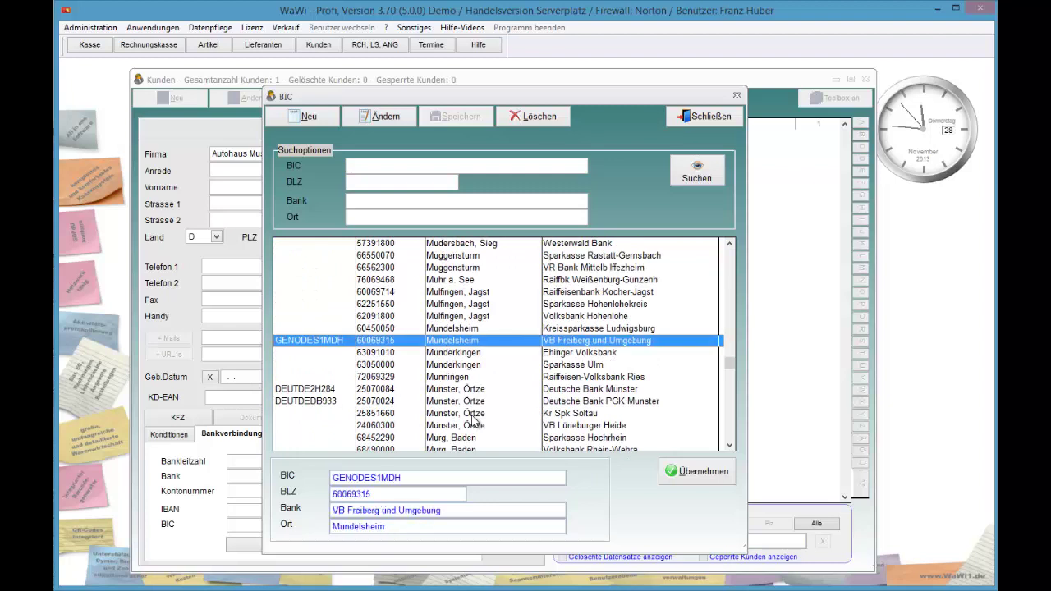
key("Return")
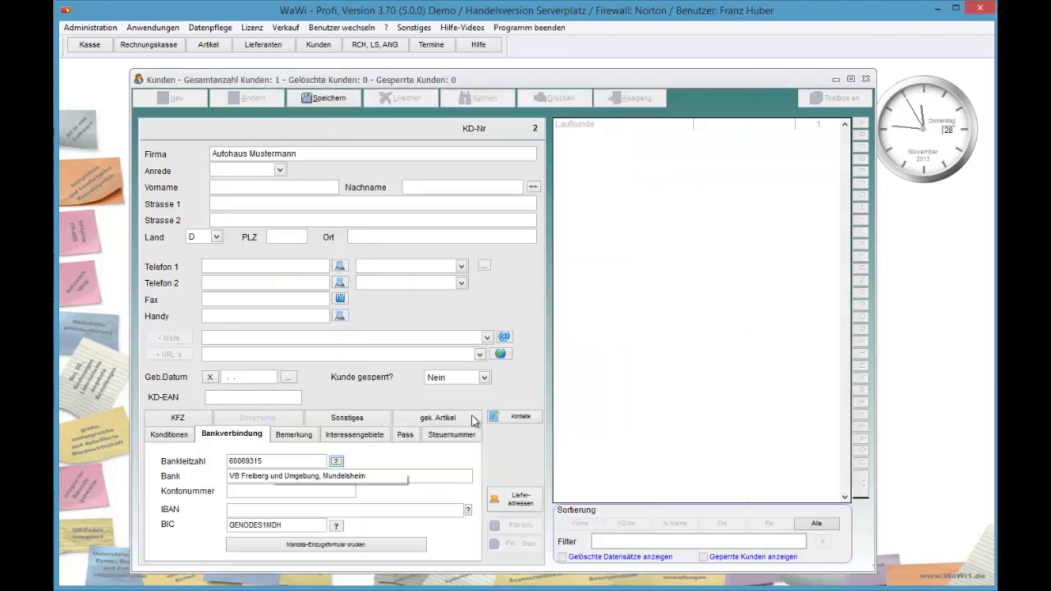
key("Tab")
key("Tab")
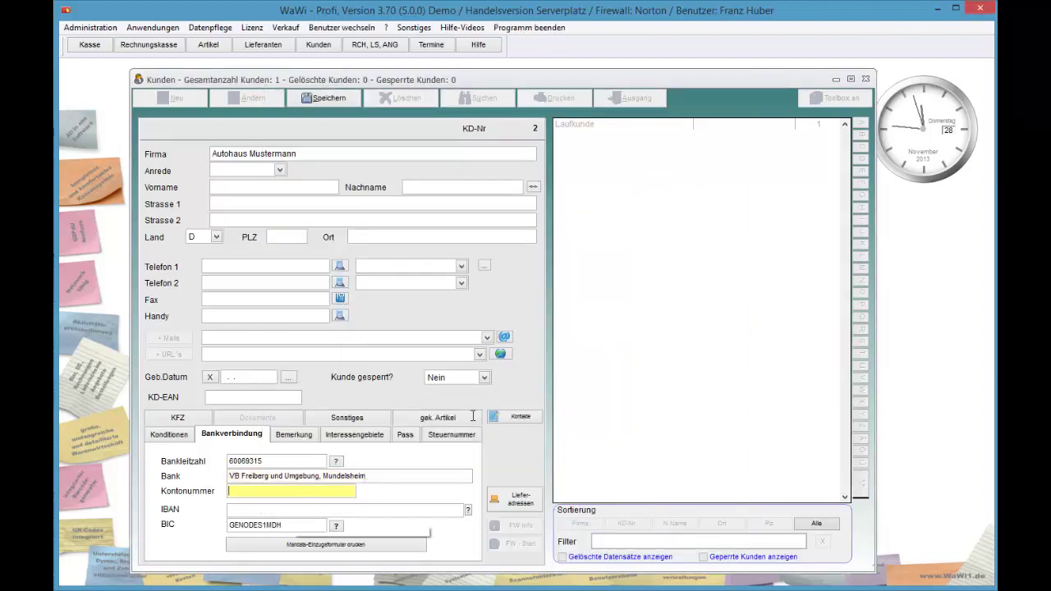
type("11445588")
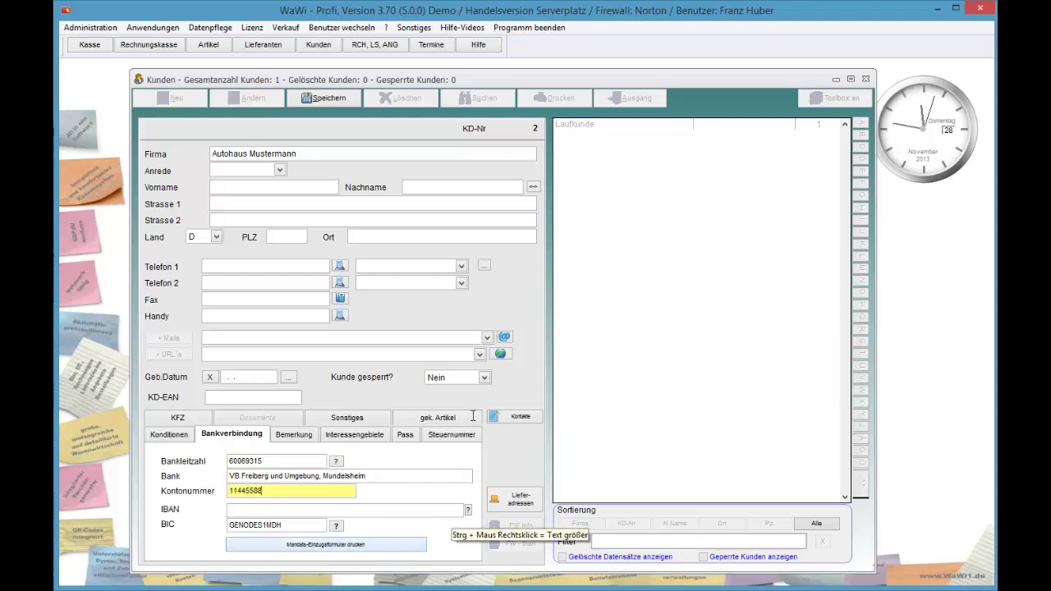
key("Tab")
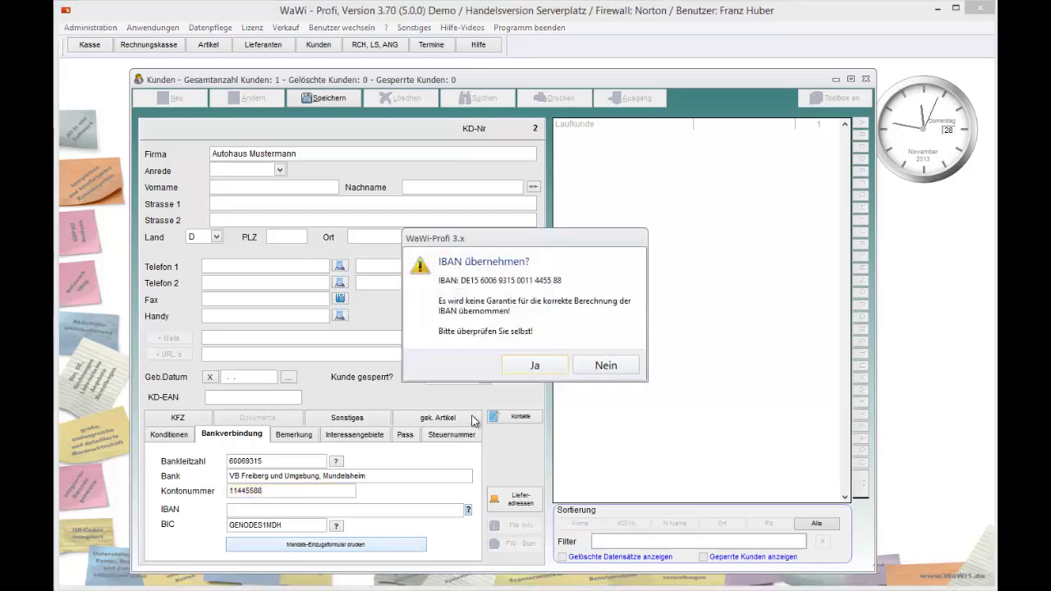
key("Return")
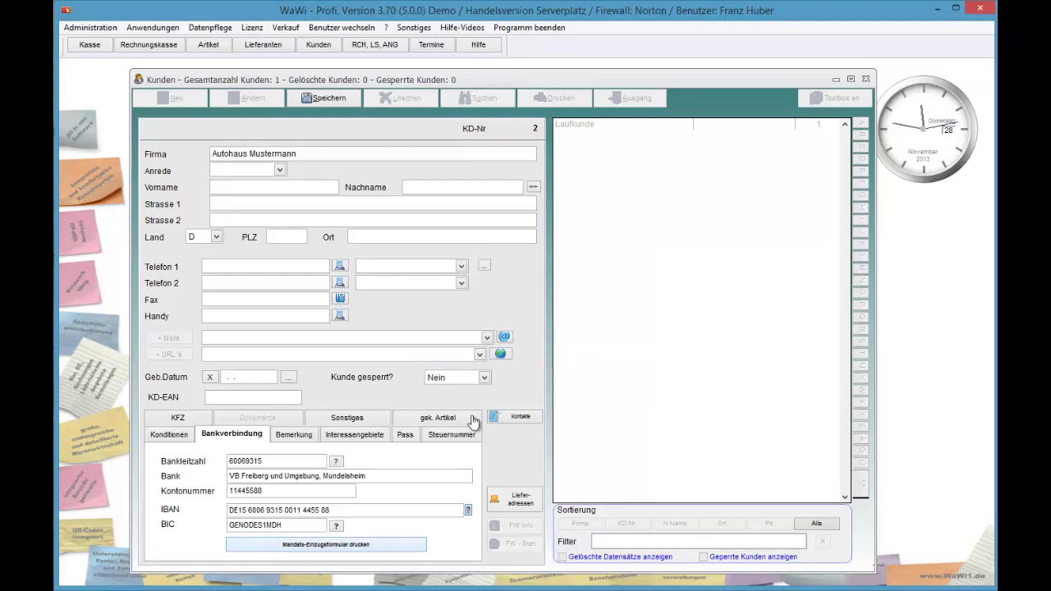
key("Return")
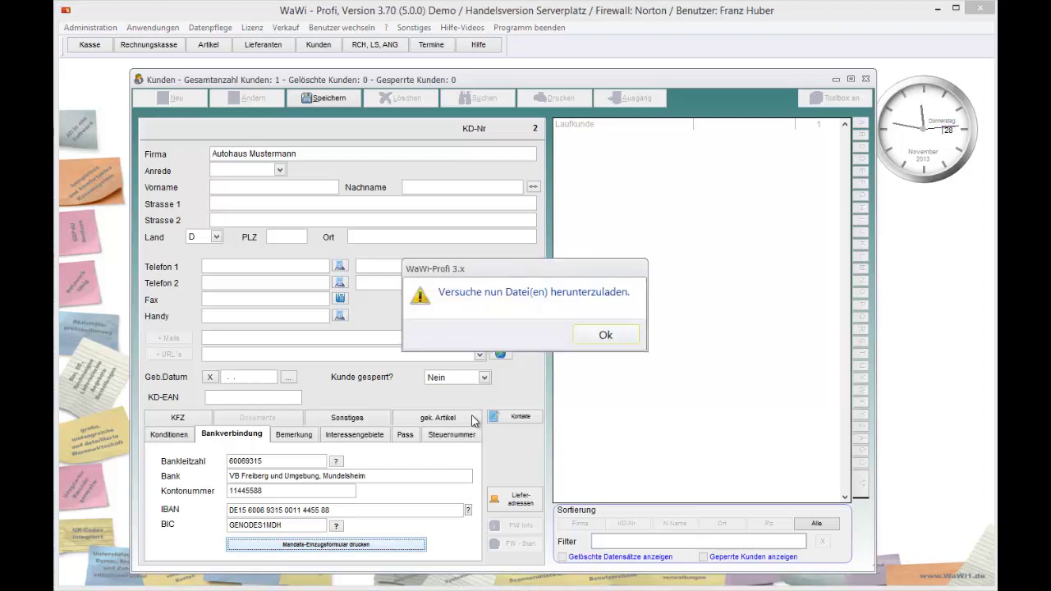
Acknowledge the download notice and allow the EinzugOK.pdf mandate form to open
key("Return")
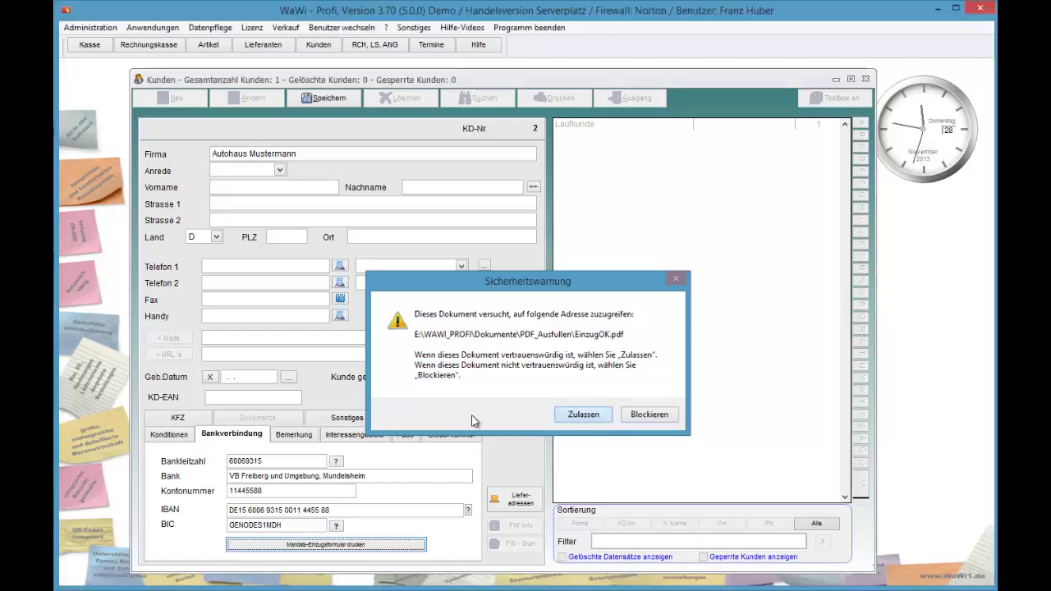
key("Return")
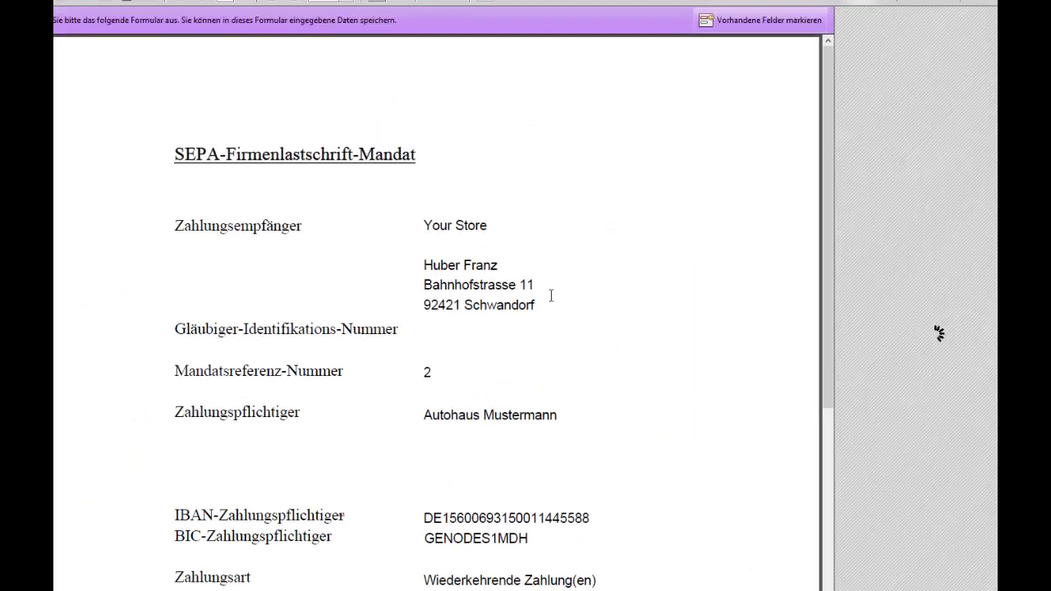
left_click_drag(431, 227, 477, 304)
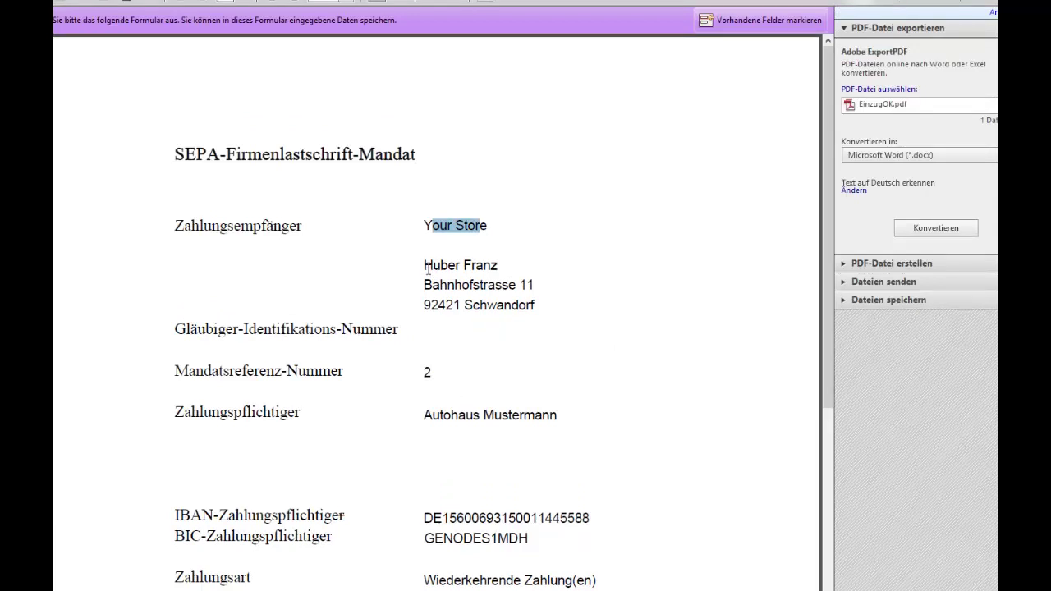
left_click(481, 466)
scroll(480, 465, "down", 1)
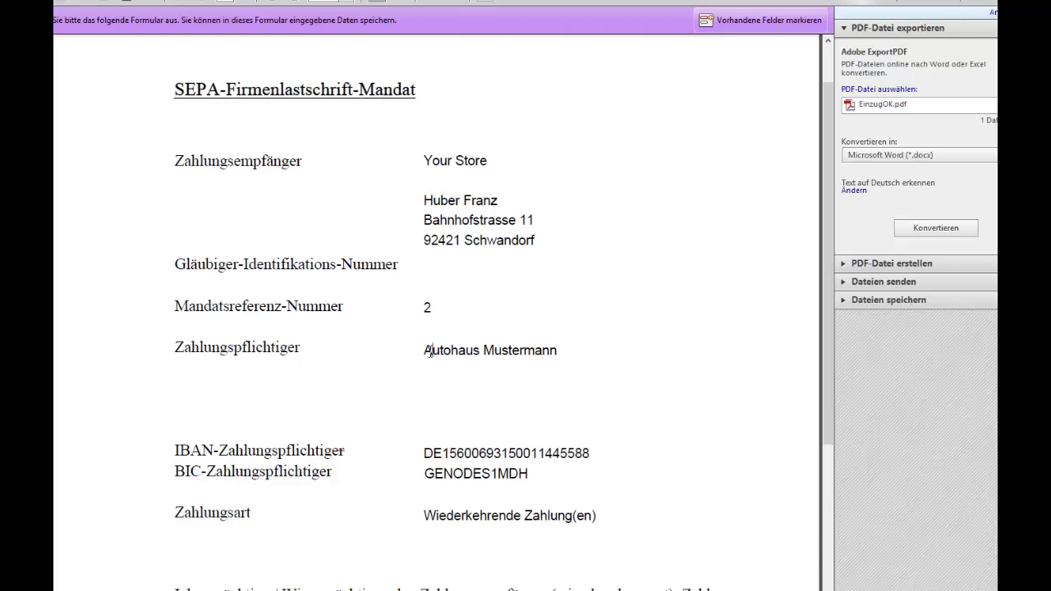
left_click_drag(431, 351, 537, 374)
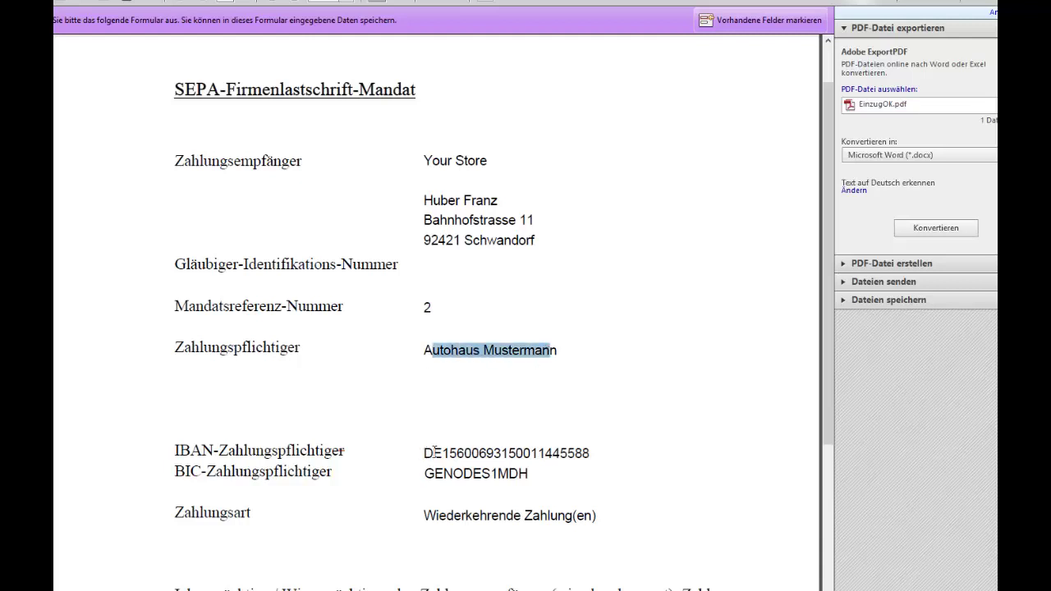
left_click_drag(433, 454, 472, 474)
scroll(544, 517, "down", 3)
scroll(543, 513, "down", 8)
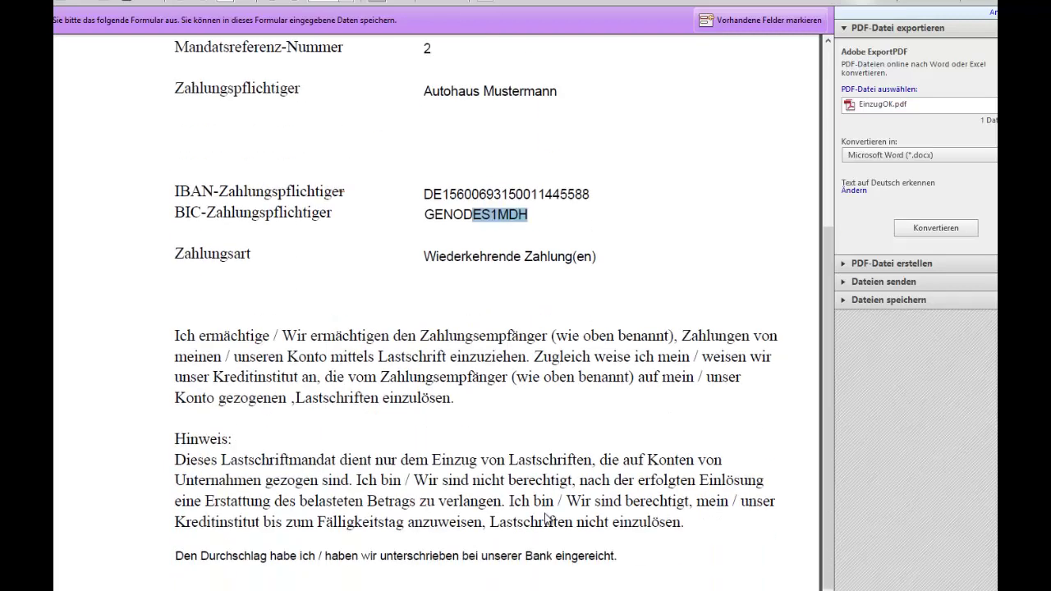
scroll(552, 516, "up", 7)
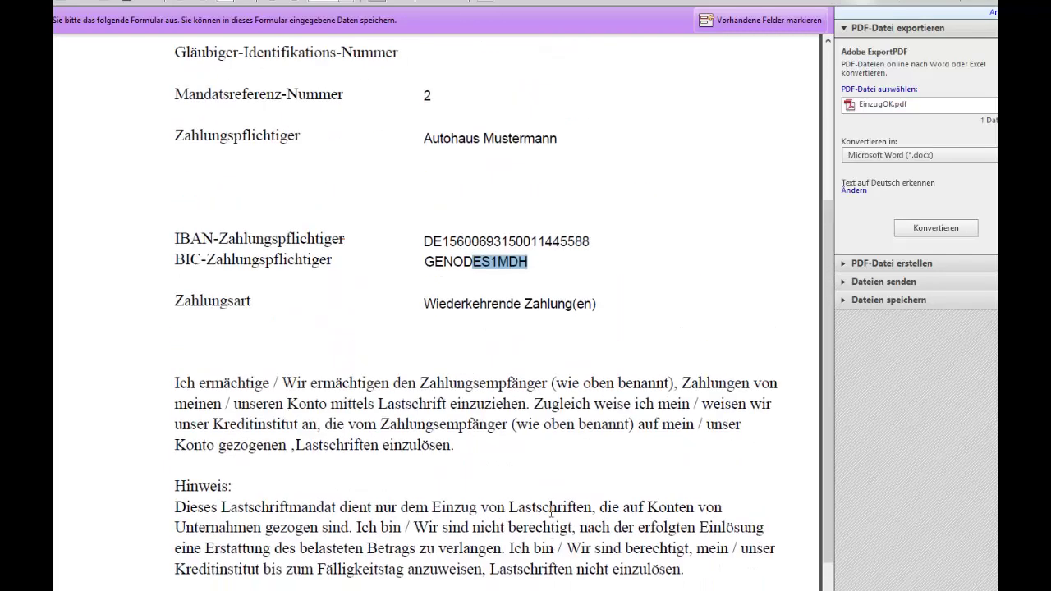
scroll(551, 510, "up", 4)
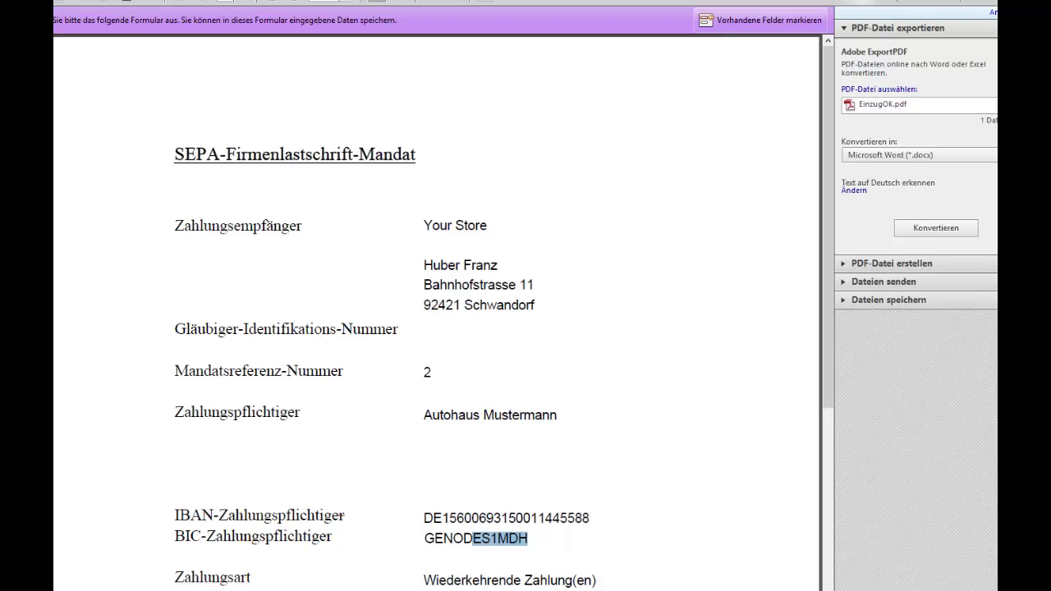
key("alt+Tab")
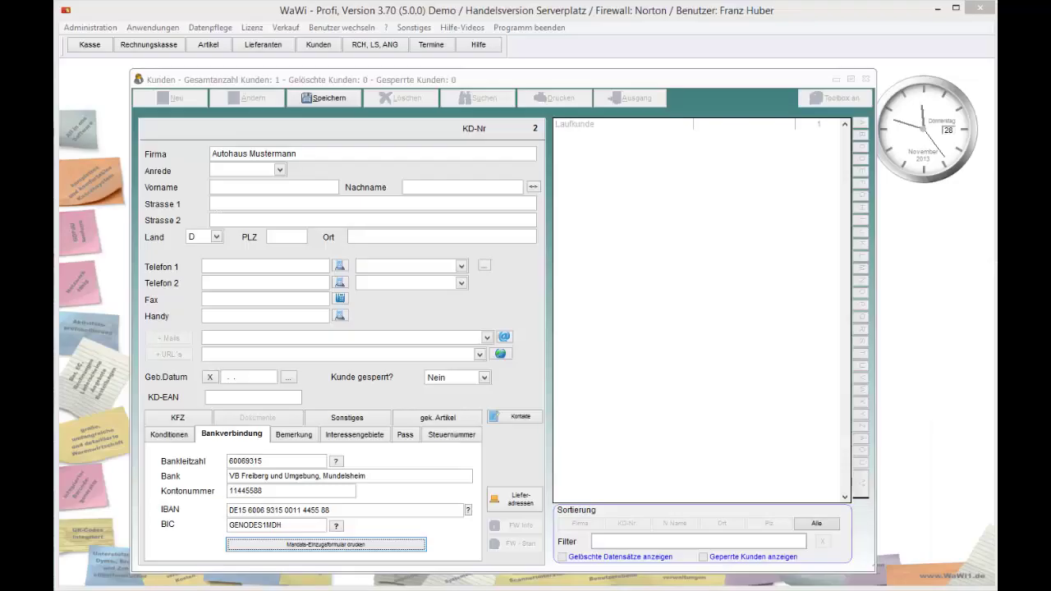
Save Autohaus Mustermann as a new customer and close the Kunden window
left_click(317, 101)
key("Return")
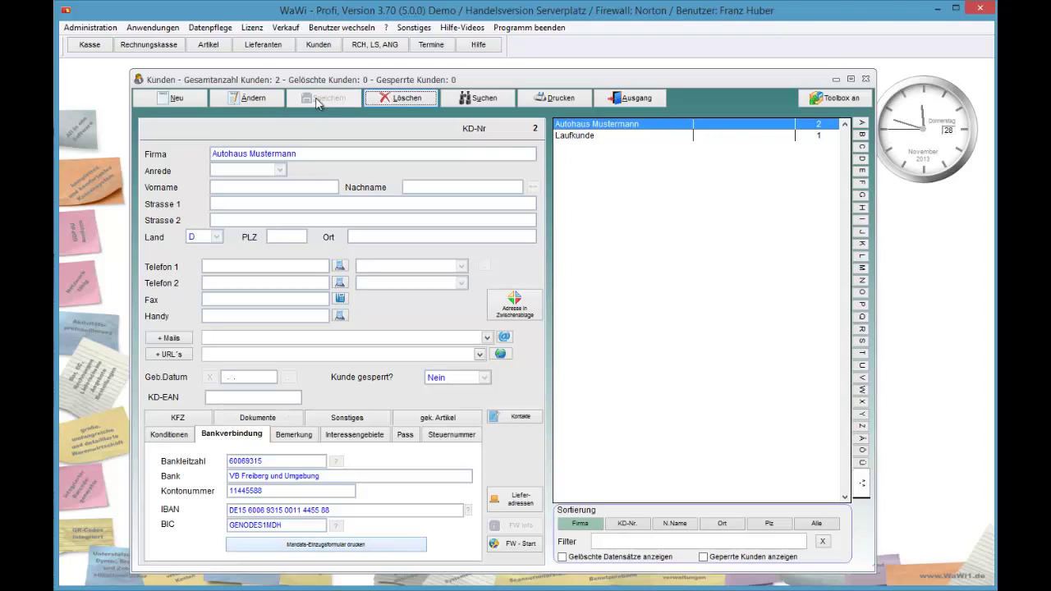
key("Escape")
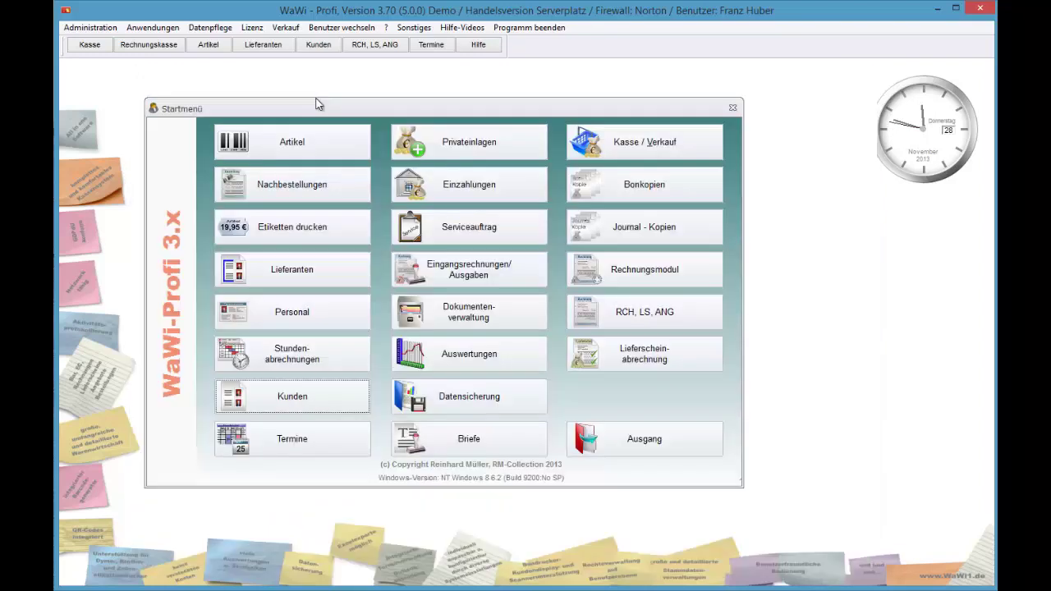
Open the Lieferantenstamm supplier window and move to the Your Store supplier record, whose bank fields are still empty
key("alt+l")
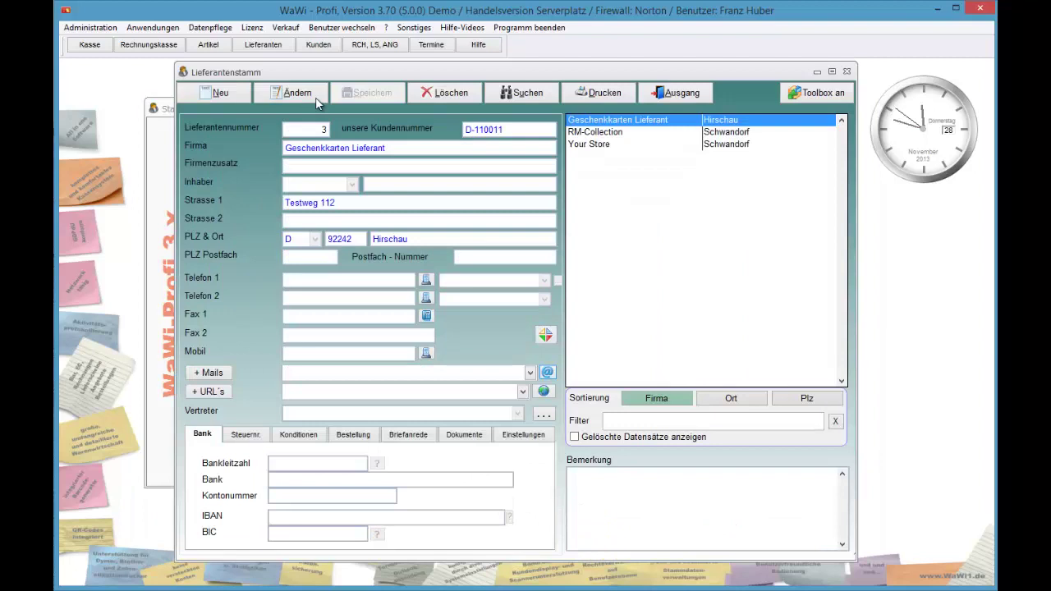
key("Down")
key("Down")
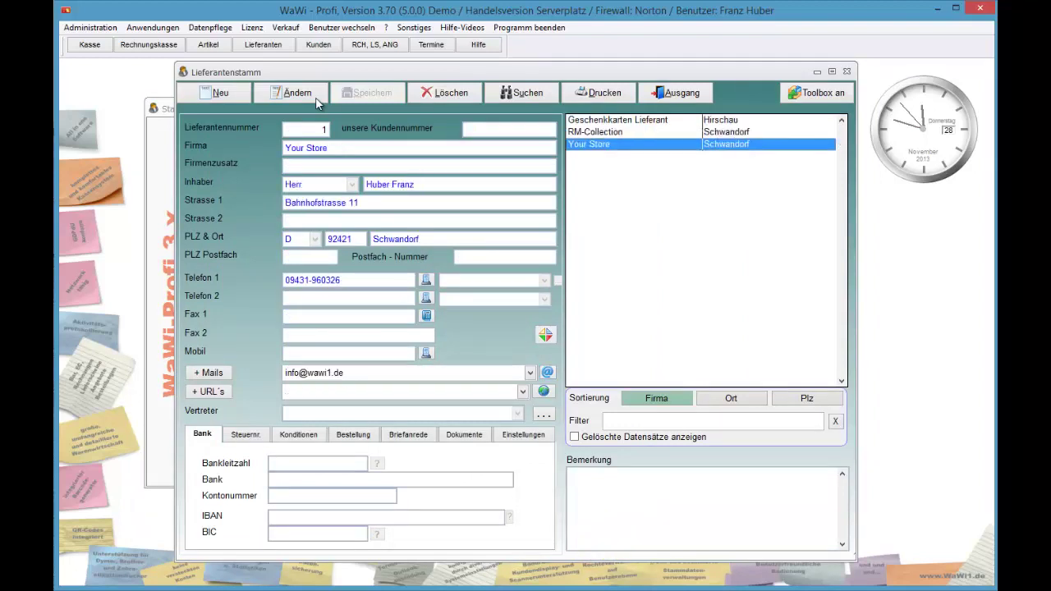